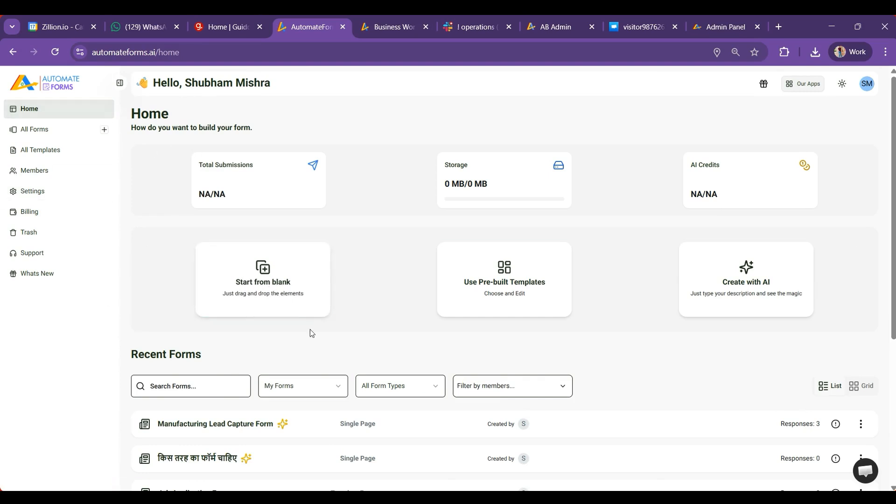
Open the Manufacturing Lead Capture Form and go to the integrations in its settings.
{"action": "scroll", "coordinate": [180, 326], "scroll_direction": "down", "scroll_amount": 3}
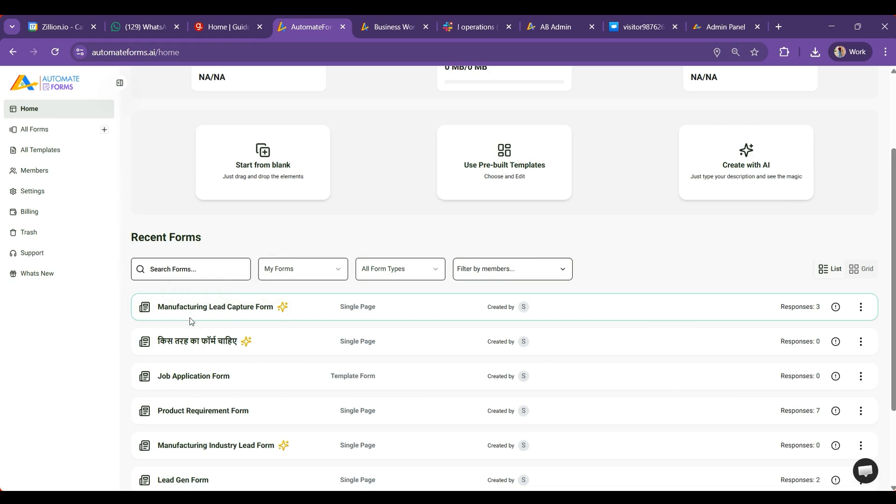
{"action": "left_click", "coordinate": [195, 314]}
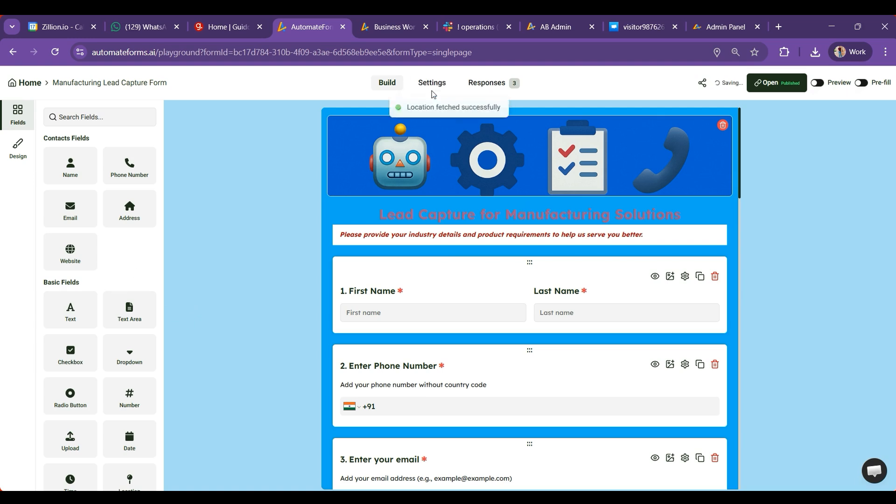
{"action": "left_click", "coordinate": [431, 84]}
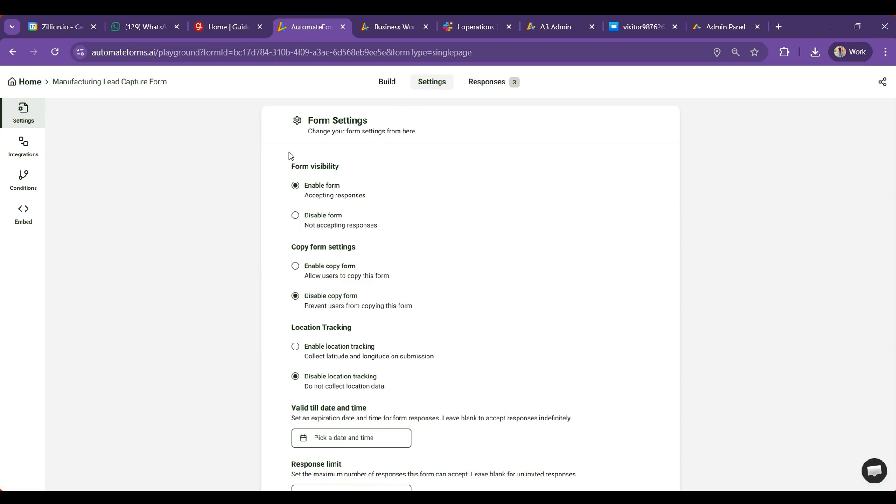
{"action": "left_click", "coordinate": [30, 150]}
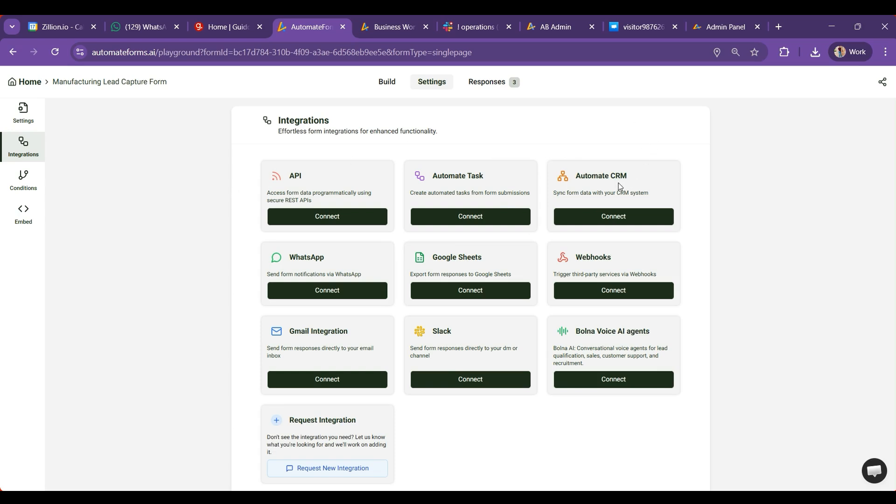
Start connecting the Automate CRM integration and set its action to Create Lead.
{"action": "left_click", "coordinate": [621, 217]}
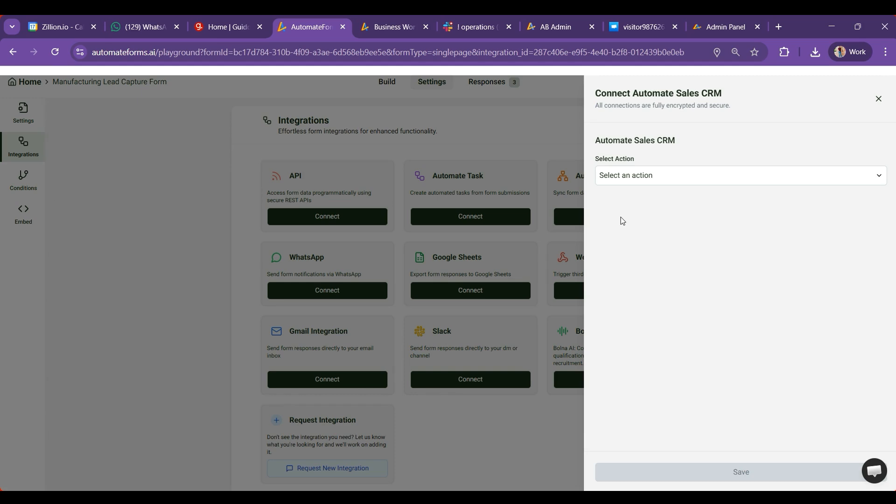
{"action": "left_click", "coordinate": [621, 175]}
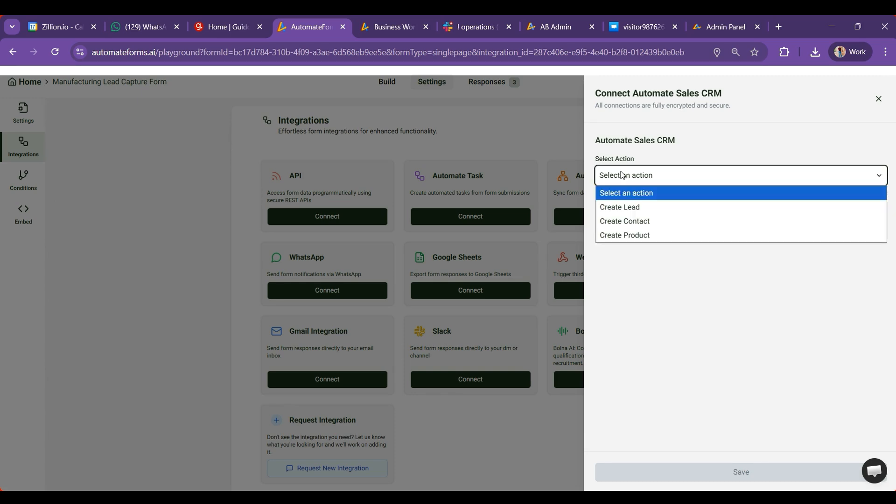
{"action": "left_click", "coordinate": [630, 212]}
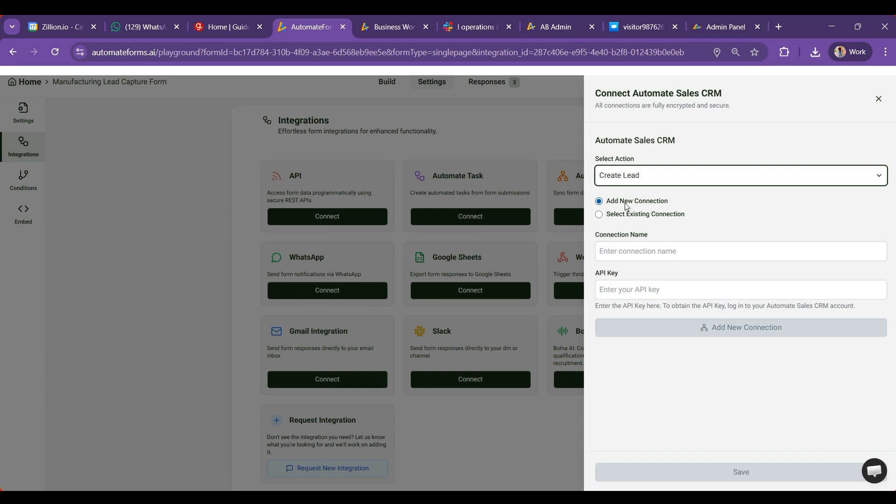
Name the new CRM connection FORM TO CRM2.
{"action": "left_click", "coordinate": [632, 252]}
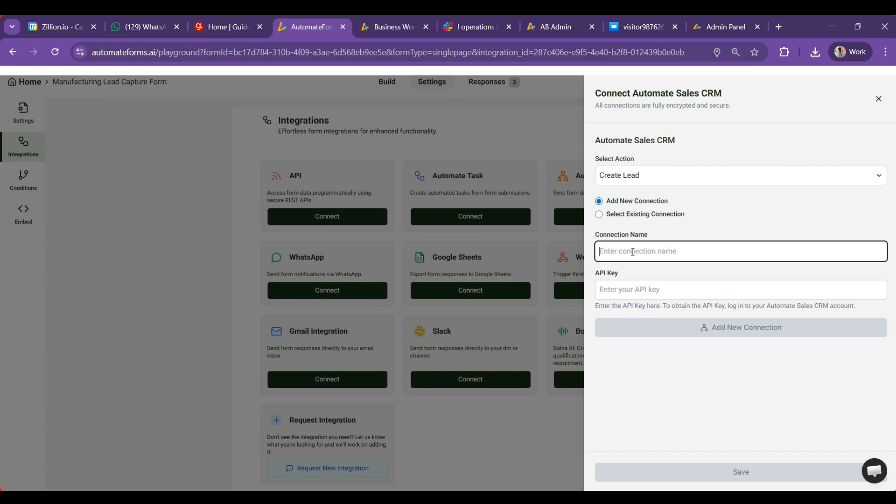
{"action": "key", "text": "Caps_Lock"}
{"action": "type", "text": "FORM "}
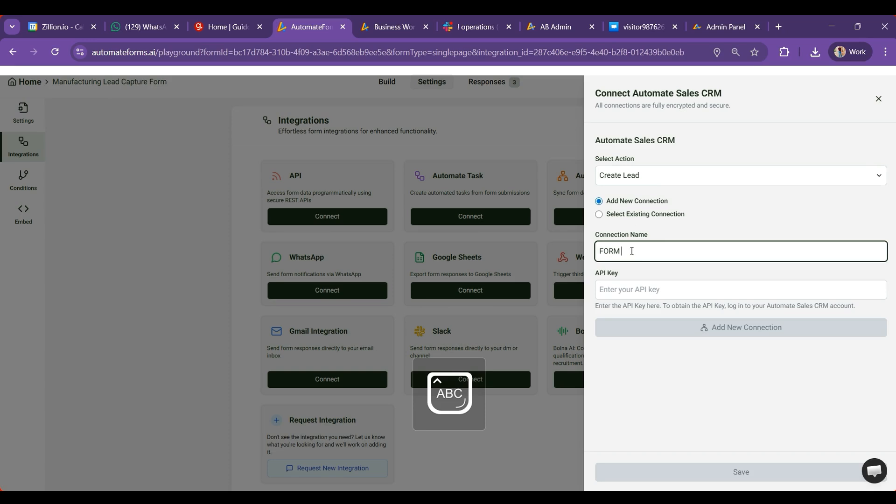
{"action": "type", "text": "TO CRM2"}
Switch to the Automate Business CRM and copy the Auotameformtest API key from its integration settings.
{"action": "left_click", "coordinate": [655, 287]}
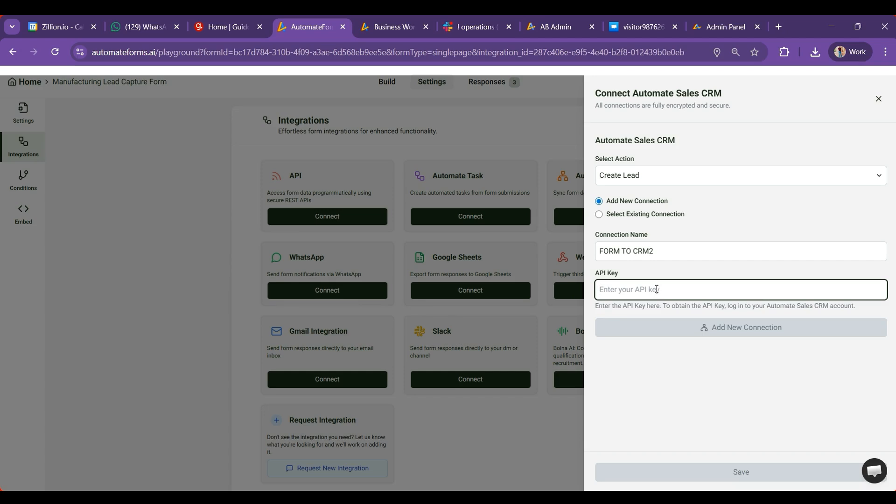
{"action": "left_click", "coordinate": [385, 26]}
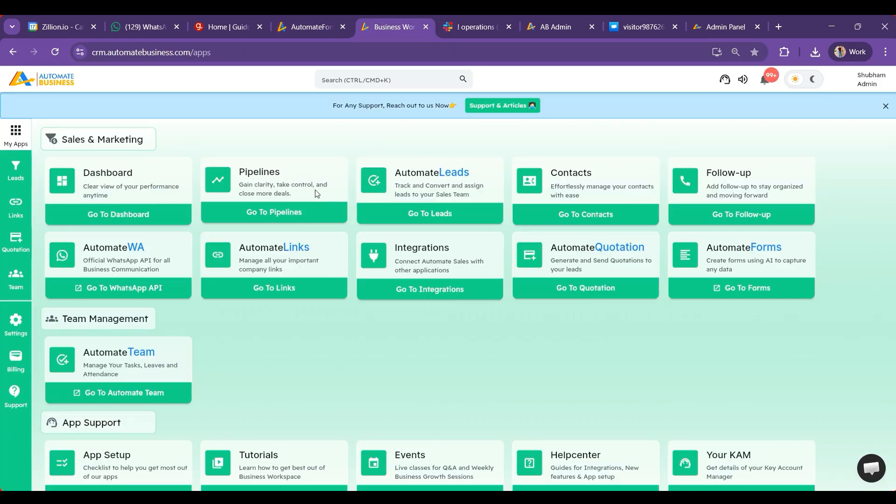
{"action": "left_click", "coordinate": [17, 320]}
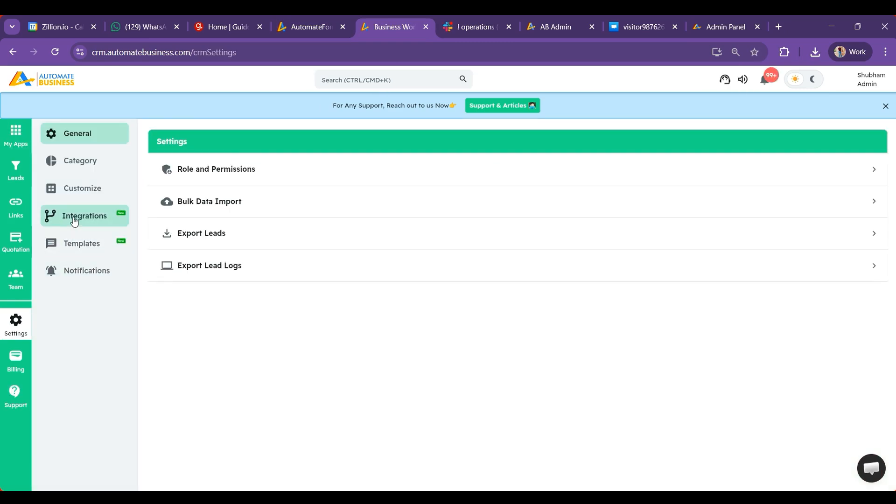
{"action": "left_click", "coordinate": [73, 220]}
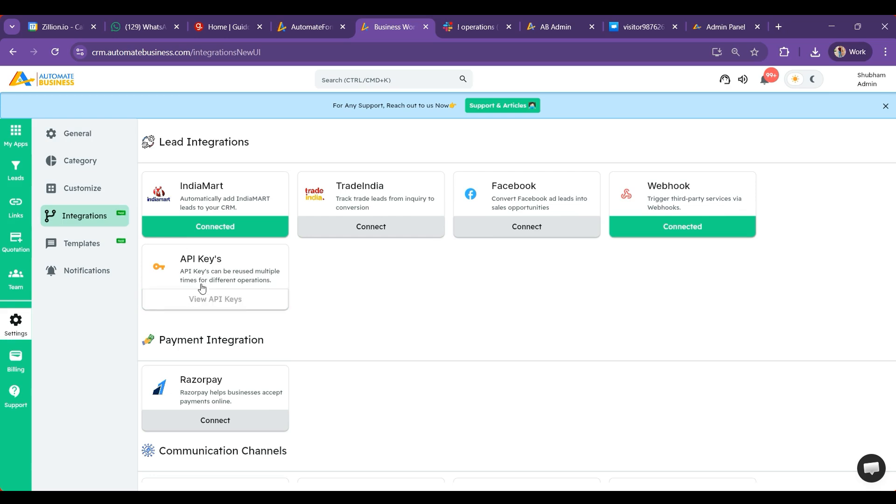
{"action": "left_click", "coordinate": [209, 297]}
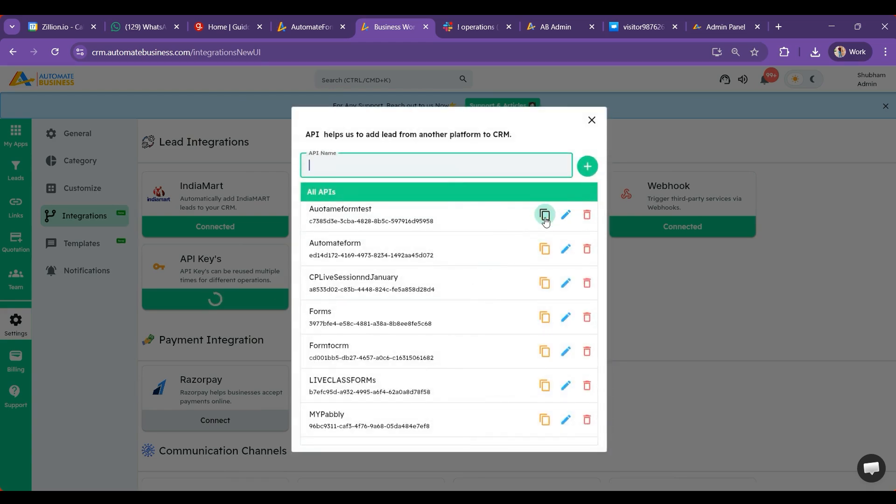
{"action": "left_click", "coordinate": [545, 216]}
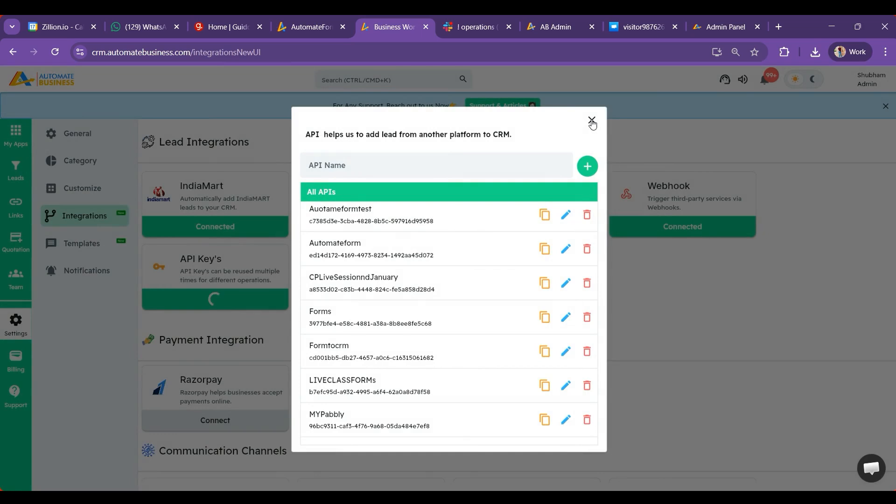
{"action": "left_click", "coordinate": [591, 122]}
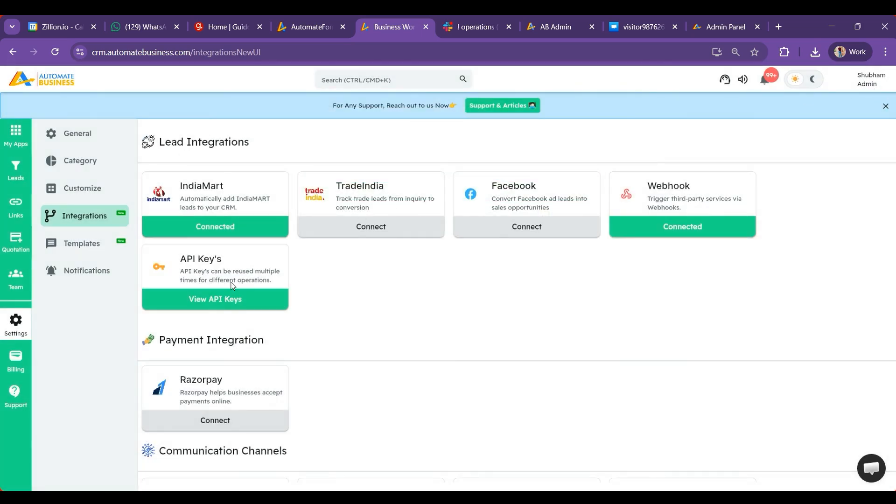
Return to the AutomateForms integration, paste the copied API key and add the new connection.
{"action": "left_click", "coordinate": [294, 24]}
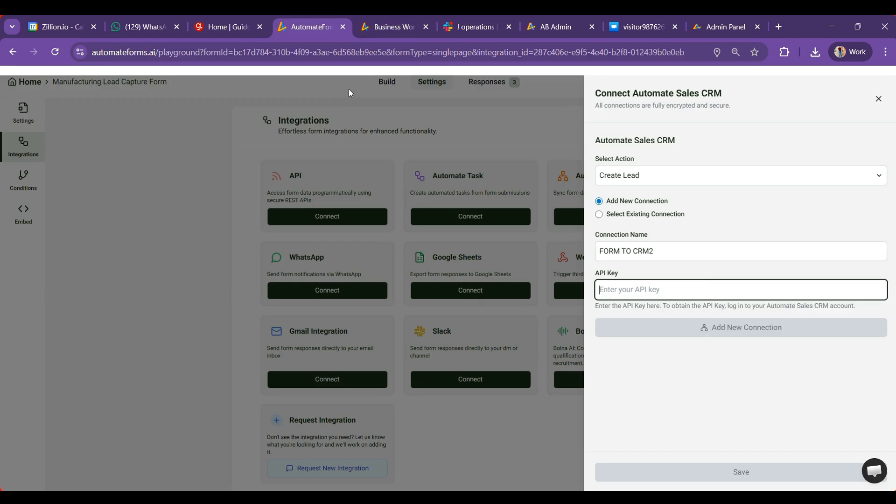
{"action": "key", "text": "ctrl+v"}
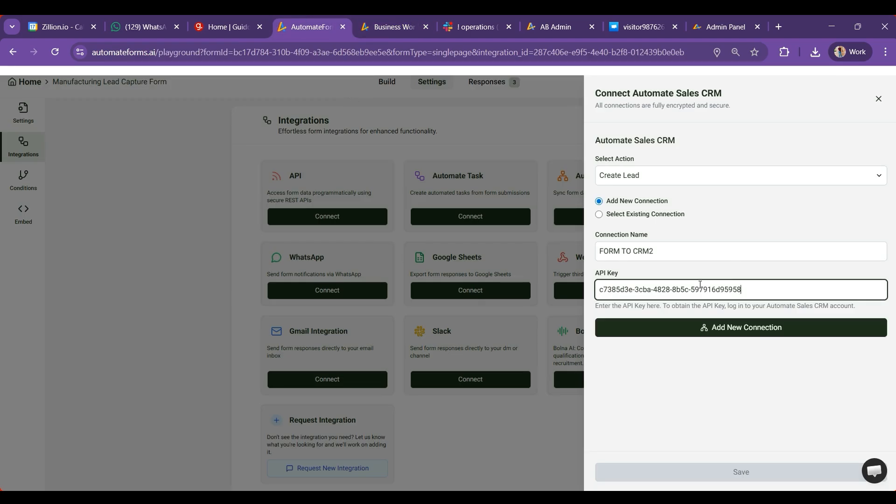
{"action": "left_click", "coordinate": [712, 326]}
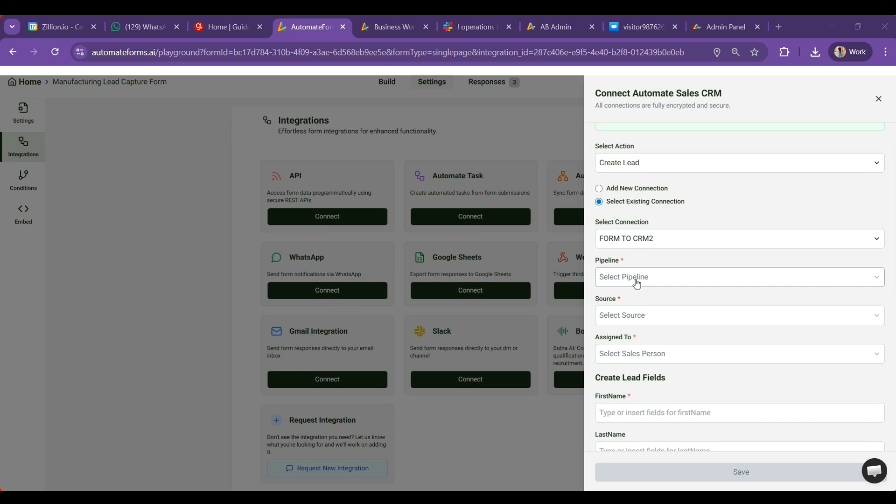
Set the lead's pipeline to Suit Manufacturing and its stage to New Order Recieved.
{"action": "scroll", "coordinate": [636, 282], "scroll_direction": "down", "scroll_amount": 3}
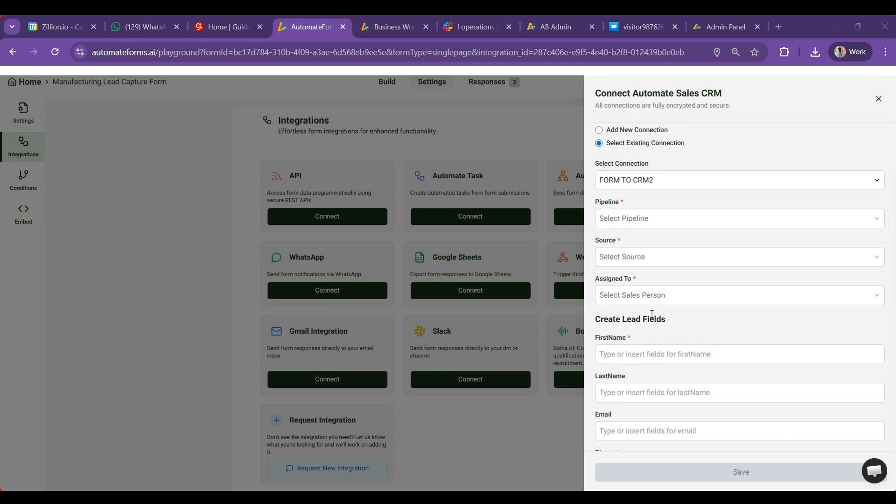
{"action": "left_click", "coordinate": [644, 222]}
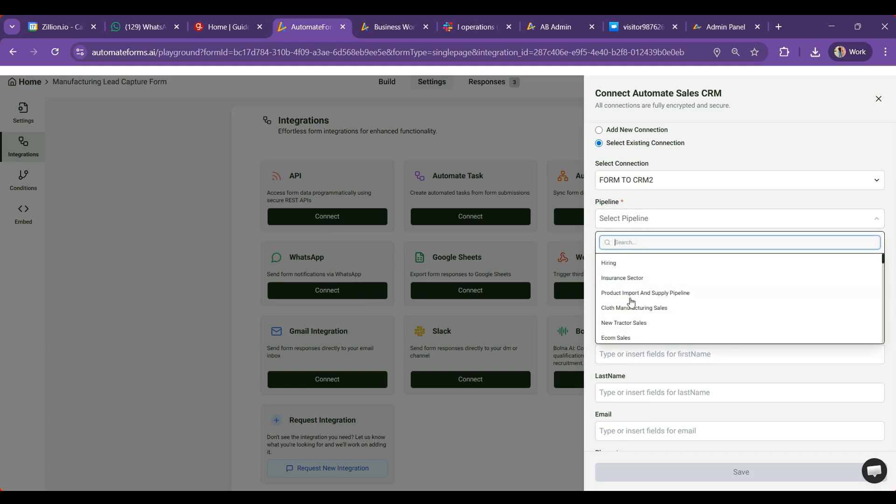
{"action": "scroll", "coordinate": [636, 316], "scroll_direction": "down", "scroll_amount": 2}
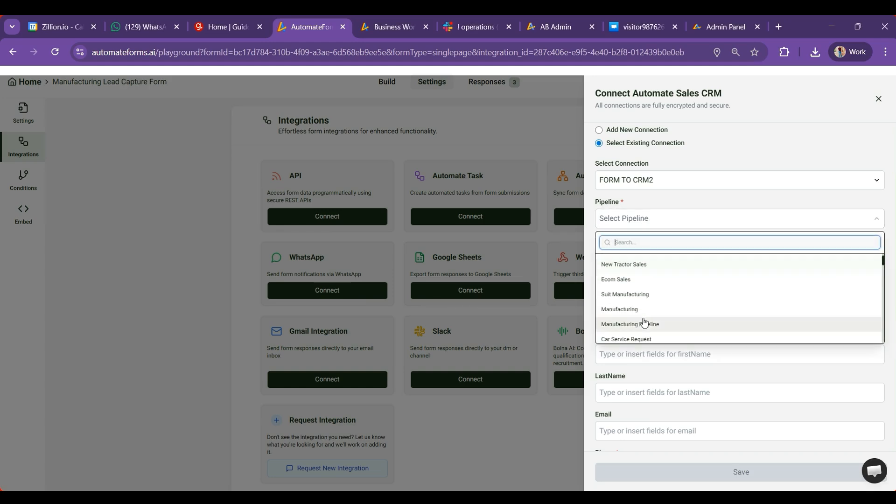
{"action": "left_click", "coordinate": [625, 297]}
{"action": "left_click", "coordinate": [621, 258]}
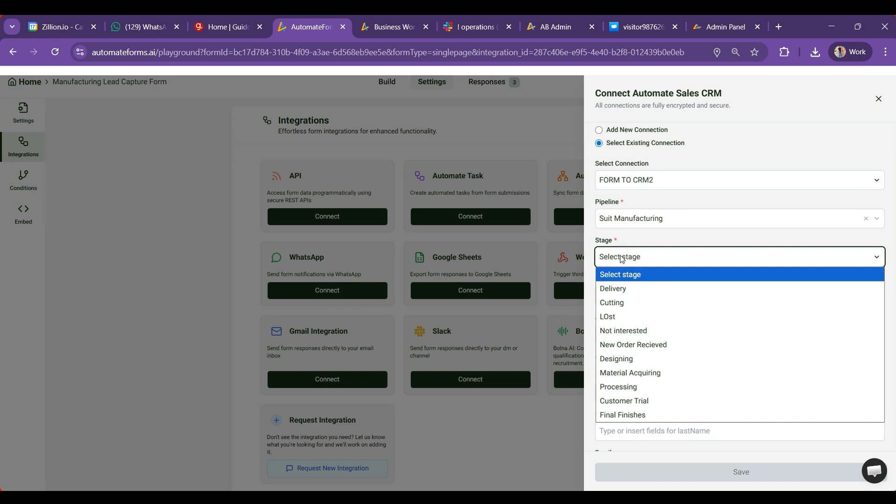
{"action": "left_click", "coordinate": [630, 345]}
Set the lead source to Refferal.
{"action": "scroll", "coordinate": [650, 256], "scroll_direction": "down", "scroll_amount": 1}
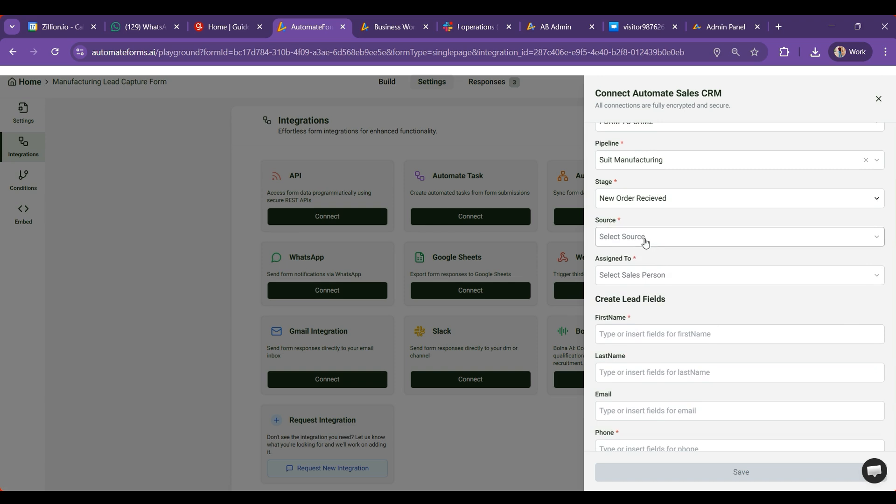
{"action": "left_click", "coordinate": [643, 239]}
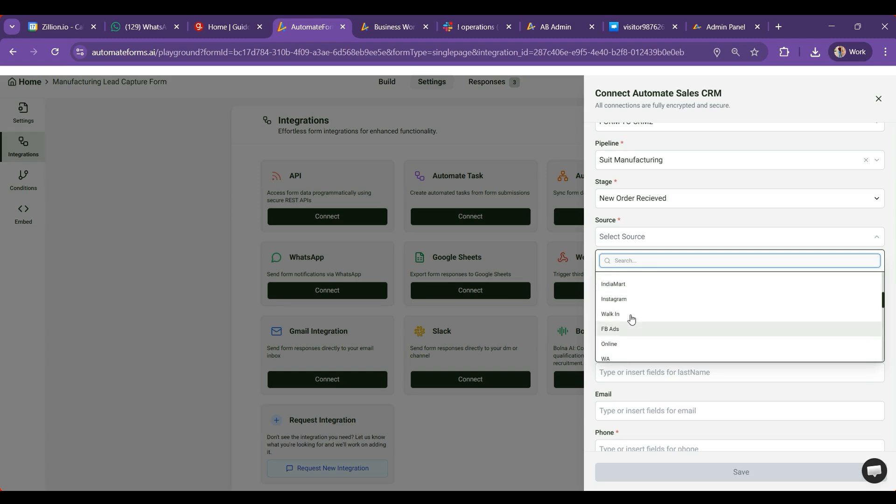
{"action": "type", "text": "FORM"}
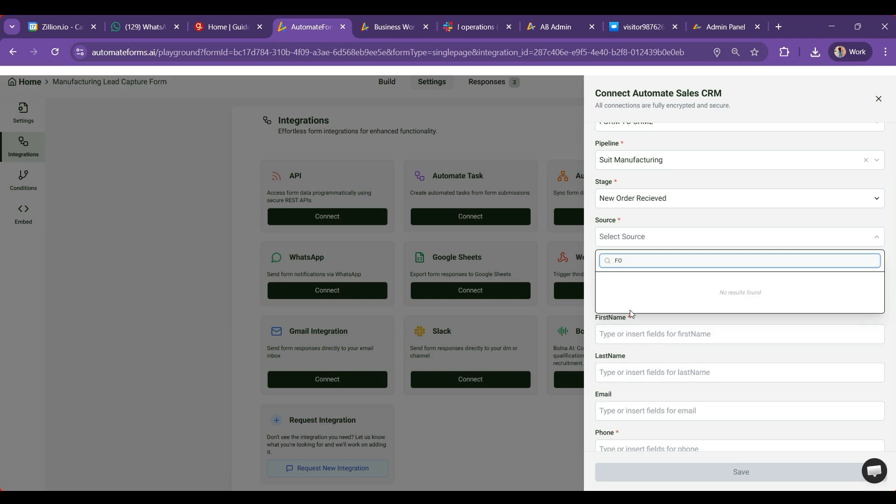
{"action": "key", "text": "BackSpace"}
{"action": "key", "text": "BackSpace"}
{"action": "left_click", "coordinate": [632, 281]}
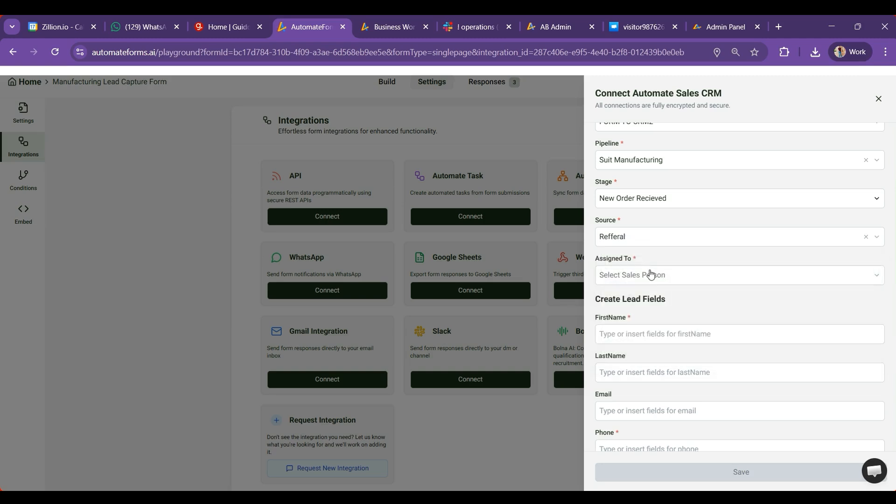
Assign the created leads to the signed-in user as sales person.
{"action": "scroll", "coordinate": [650, 274], "scroll_direction": "down", "scroll_amount": 1}
{"action": "left_click", "coordinate": [650, 216]}
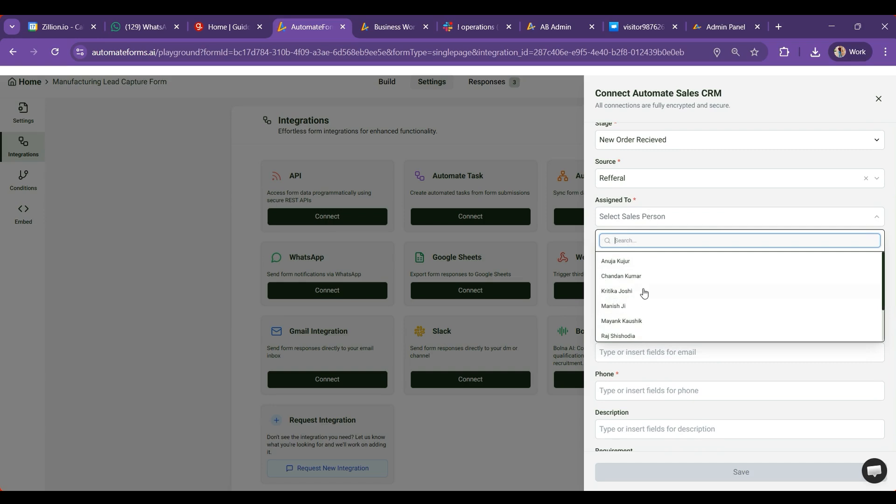
{"action": "scroll", "coordinate": [640, 320], "scroll_direction": "down", "scroll_amount": 2}
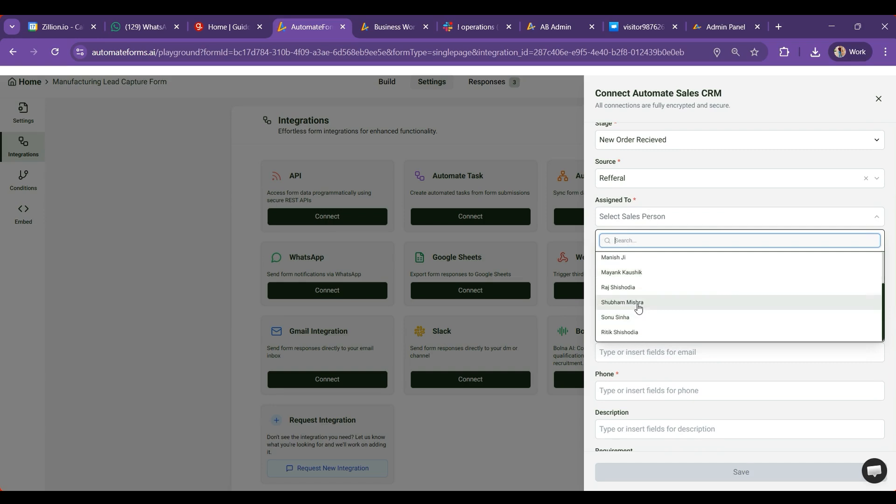
{"action": "left_click", "coordinate": [640, 304]}
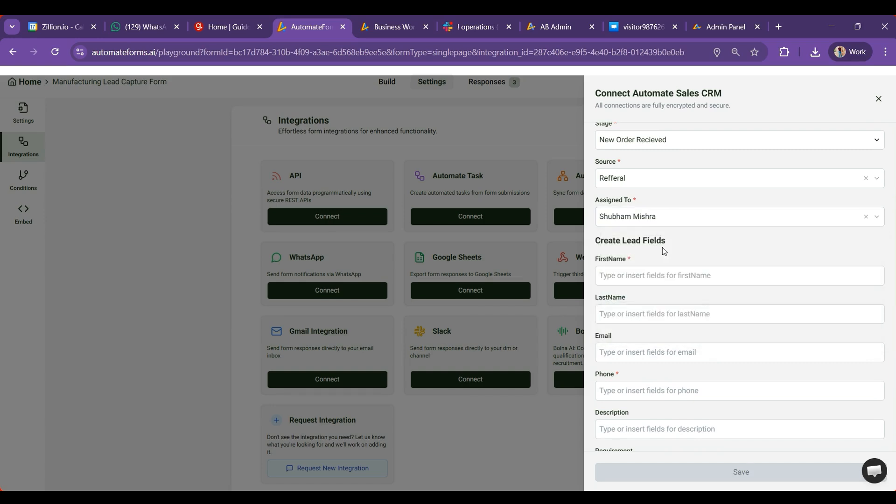
Review the available lead fields and map FirstName to the form's First Name field.
{"action": "scroll", "coordinate": [662, 247], "scroll_direction": "down", "scroll_amount": 1}
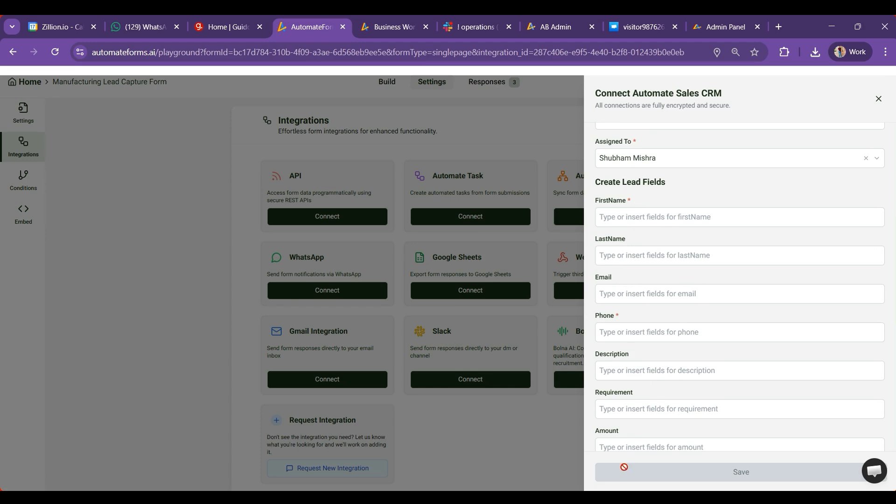
{"action": "scroll", "coordinate": [634, 373], "scroll_direction": "down", "scroll_amount": 5}
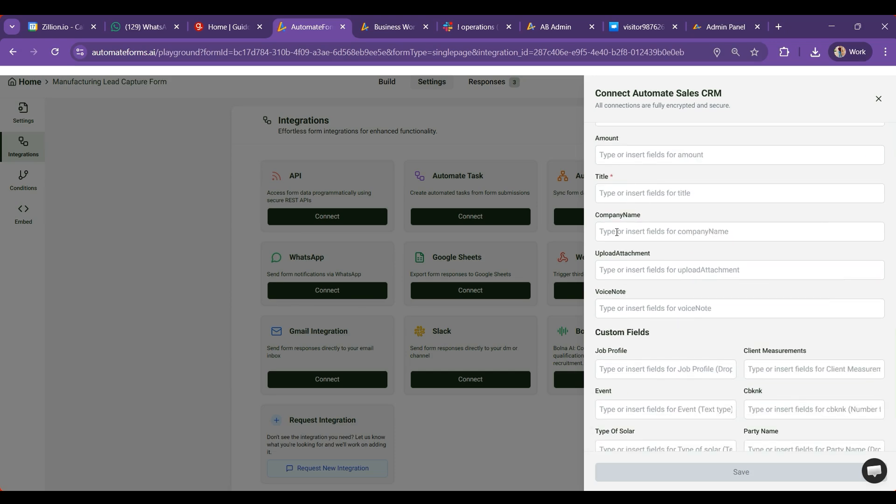
{"action": "scroll", "coordinate": [642, 309], "scroll_direction": "down", "scroll_amount": 2}
{"action": "scroll", "coordinate": [640, 307], "scroll_direction": "up", "scroll_amount": 7}
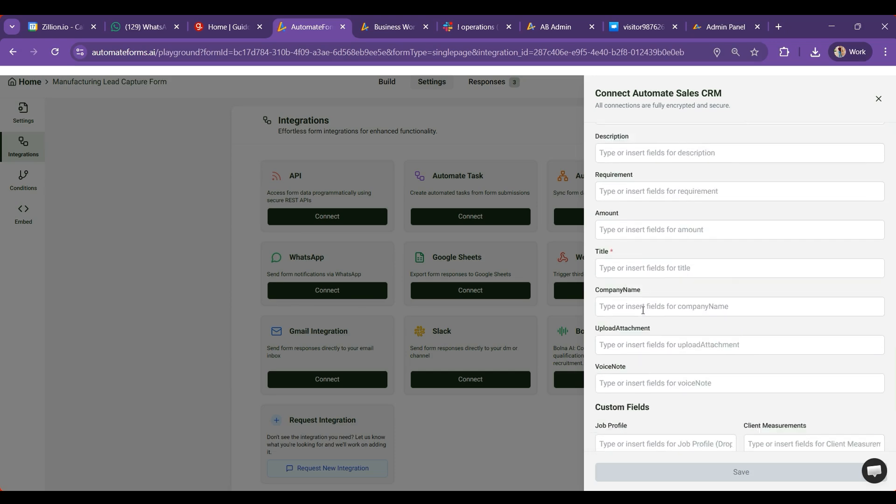
{"action": "left_click", "coordinate": [639, 233]}
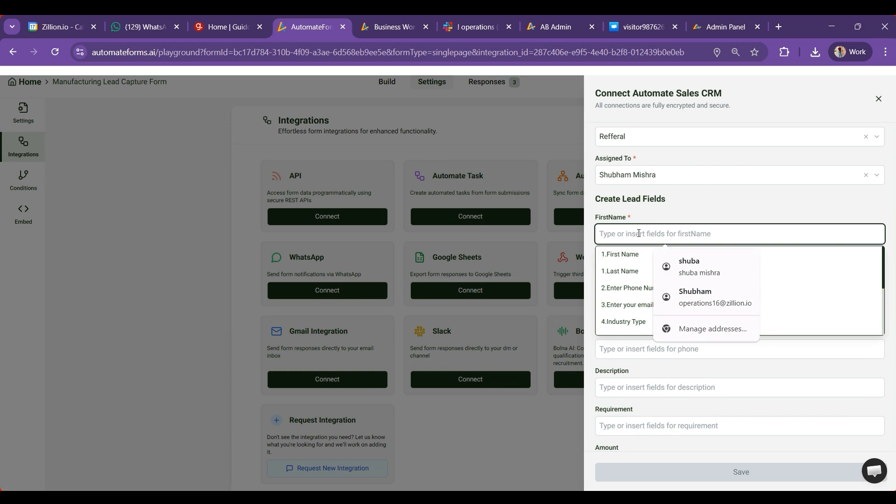
{"action": "scroll", "coordinate": [630, 294], "scroll_direction": "down", "scroll_amount": 5}
{"action": "scroll", "coordinate": [625, 293], "scroll_direction": "up", "scroll_amount": 5}
{"action": "left_click", "coordinate": [651, 208]}
{"action": "left_click", "coordinate": [633, 230]}
{"action": "left_click", "coordinate": [623, 259]}
{"action": "left_click", "coordinate": [662, 214]}
Map LastName to the form's Last Name field and Email to its Enter your email field.
{"action": "left_click", "coordinate": [653, 272]}
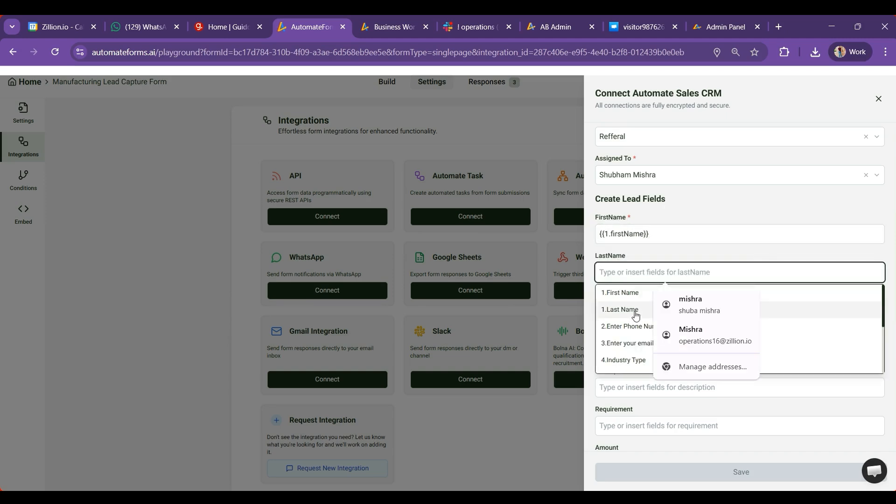
{"action": "left_click", "coordinate": [619, 309]}
{"action": "left_click", "coordinate": [683, 212]}
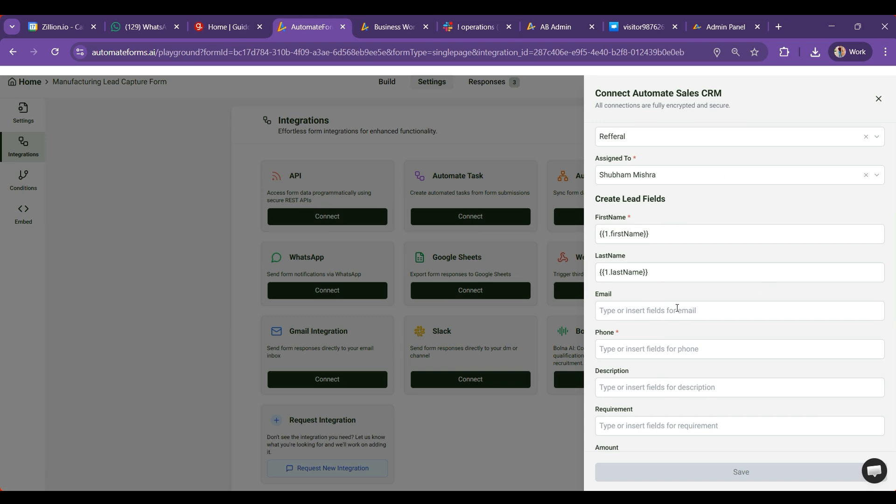
{"action": "left_click", "coordinate": [663, 310]}
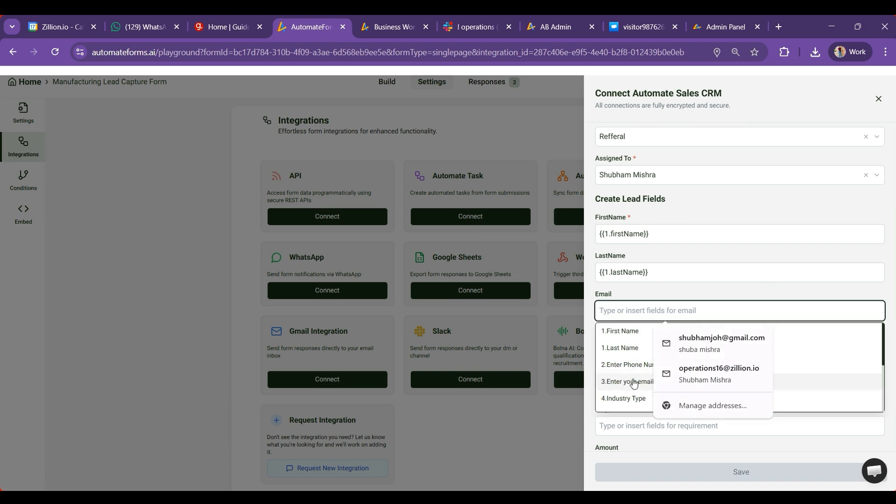
{"action": "left_click", "coordinate": [627, 382]}
{"action": "scroll", "coordinate": [662, 254], "scroll_direction": "down", "scroll_amount": 1}
{"action": "left_click", "coordinate": [664, 234]}
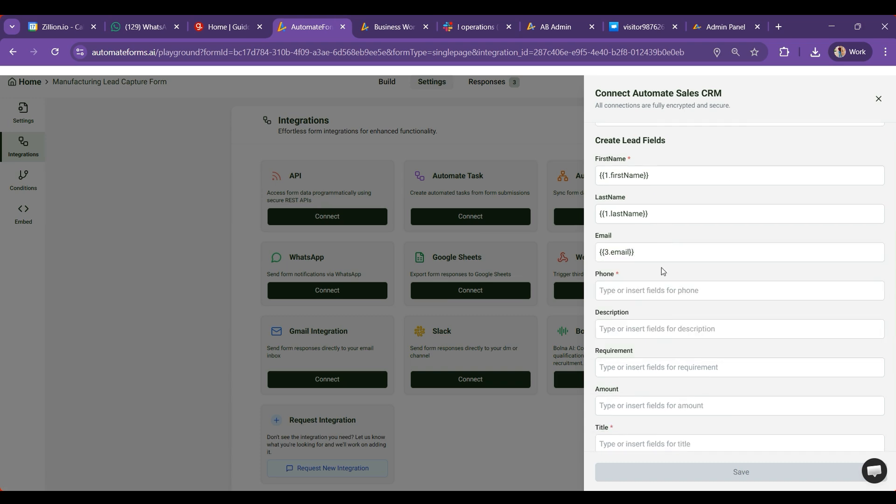
Map the lead's required Phone to the form's Enter Phone Number field.
{"action": "left_click", "coordinate": [662, 290]}
{"action": "left_click", "coordinate": [634, 345]}
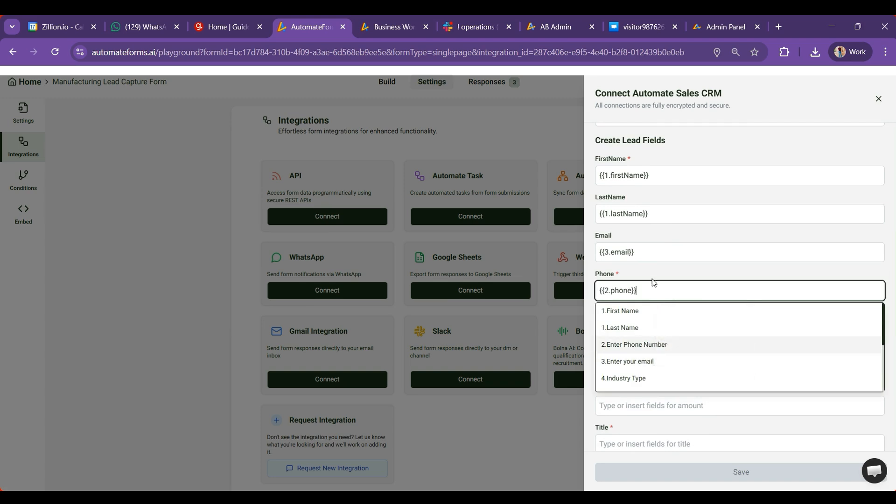
{"action": "left_click", "coordinate": [661, 268]}
{"action": "scroll", "coordinate": [667, 270], "scroll_direction": "down", "scroll_amount": 1}
{"action": "scroll", "coordinate": [667, 274], "scroll_direction": "down", "scroll_amount": 2}
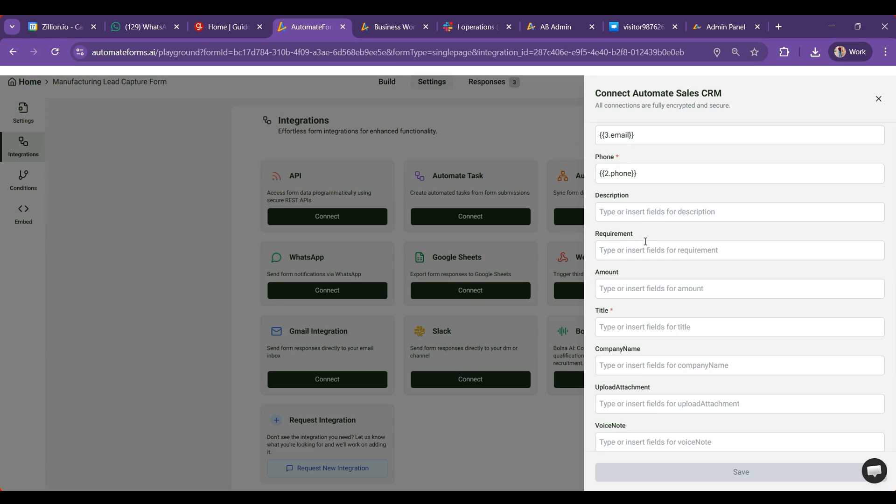
{"action": "left_click", "coordinate": [638, 214]}
{"action": "scroll", "coordinate": [646, 285], "scroll_direction": "down", "scroll_amount": 3}
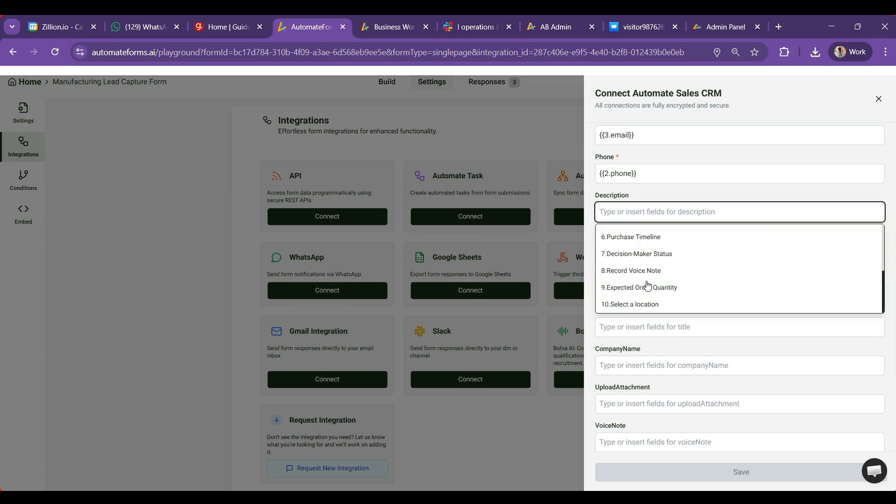
{"action": "left_click", "coordinate": [649, 197]}
{"action": "left_click", "coordinate": [648, 246]}
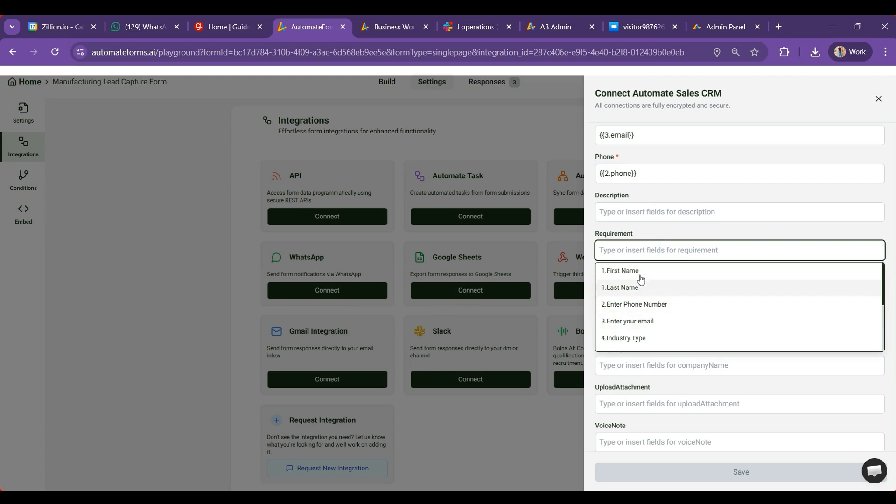
{"action": "left_click", "coordinate": [645, 233]}
Set the lead's Amount to a fixed value of 0.
{"action": "scroll", "coordinate": [652, 246], "scroll_direction": "down", "scroll_amount": 1}
{"action": "left_click", "coordinate": [647, 230]}
{"action": "scroll", "coordinate": [644, 303], "scroll_direction": "down", "scroll_amount": 2}
{"action": "scroll", "coordinate": [637, 285], "scroll_direction": "up", "scroll_amount": 1}
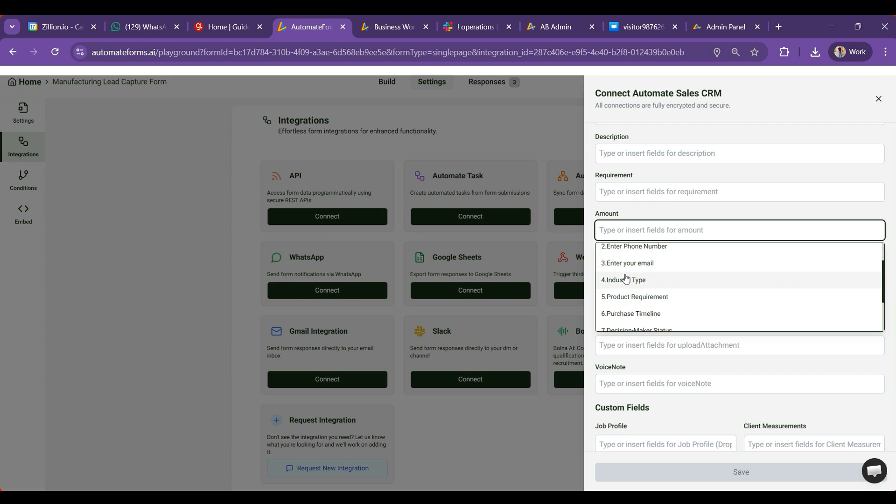
{"action": "type", "text": "0"}
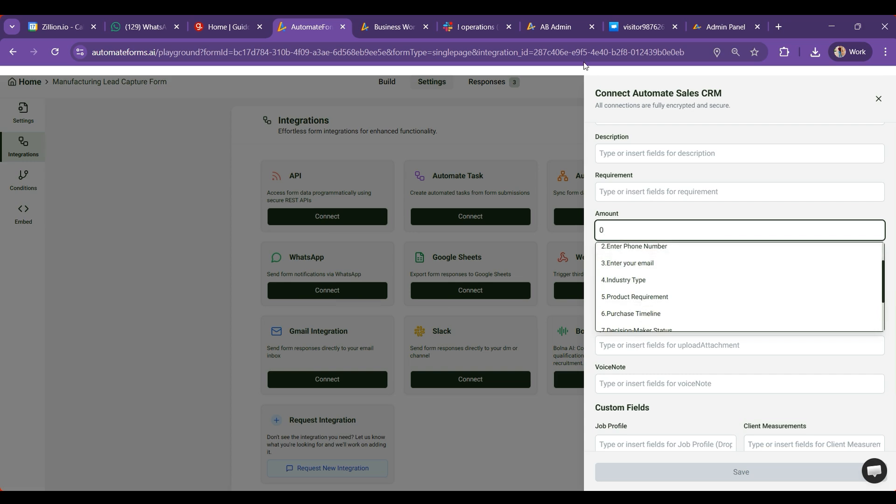
{"action": "left_click", "coordinate": [657, 210]}
Map the lead's required Title to the form's Purchase Timeline field and save the CRM integration.
{"action": "scroll", "coordinate": [668, 255], "scroll_direction": "down", "scroll_amount": 1}
{"action": "scroll", "coordinate": [668, 258], "scroll_direction": "down", "scroll_amount": 3}
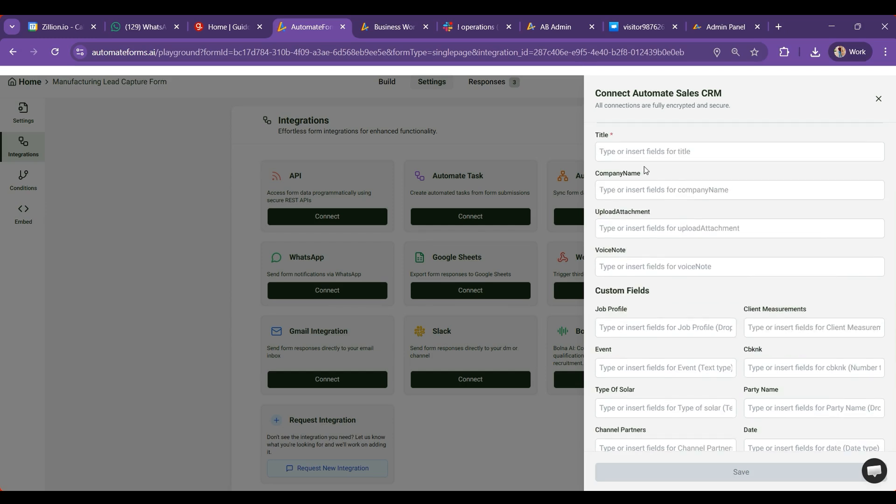
{"action": "left_click", "coordinate": [637, 152]}
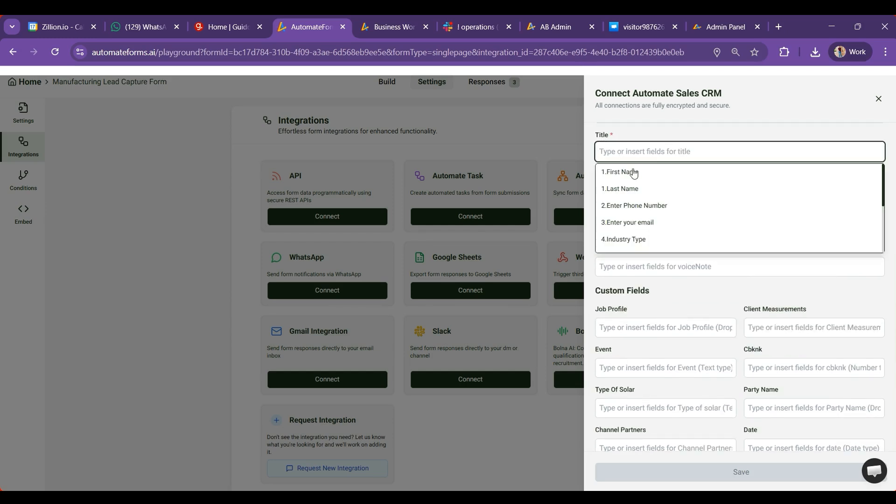
{"action": "scroll", "coordinate": [639, 226], "scroll_direction": "down", "scroll_amount": 2}
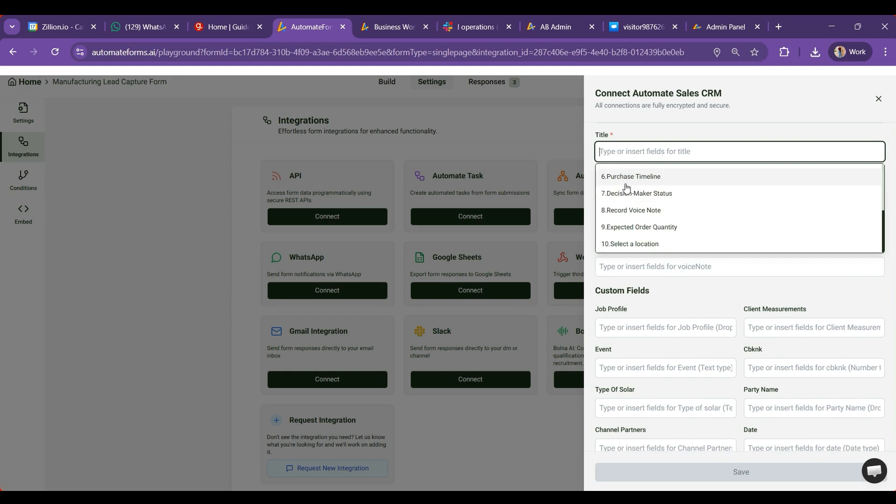
{"action": "left_click", "coordinate": [629, 176]}
{"action": "left_click", "coordinate": [645, 138]}
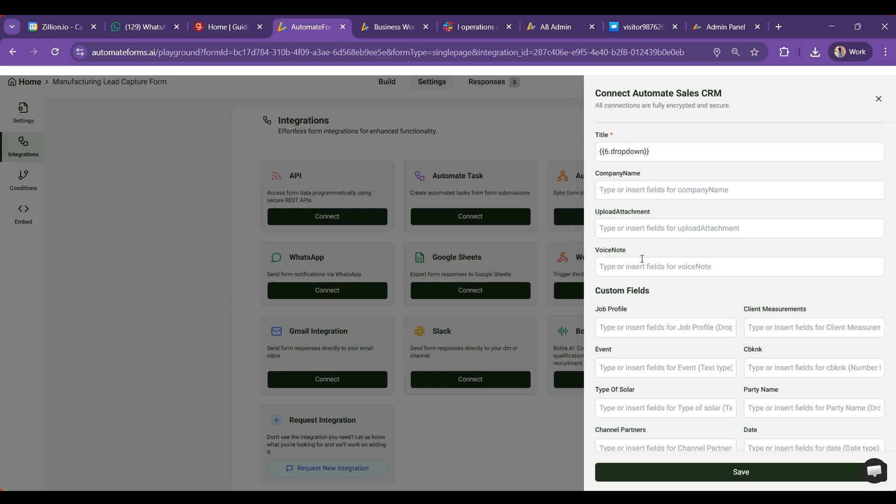
{"action": "scroll", "coordinate": [645, 260], "scroll_direction": "down", "scroll_amount": 1}
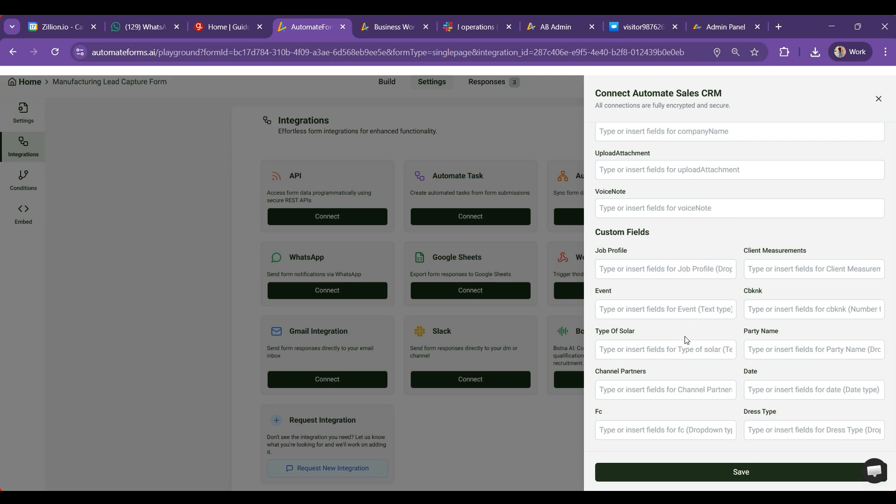
{"action": "left_click", "coordinate": [742, 471]}
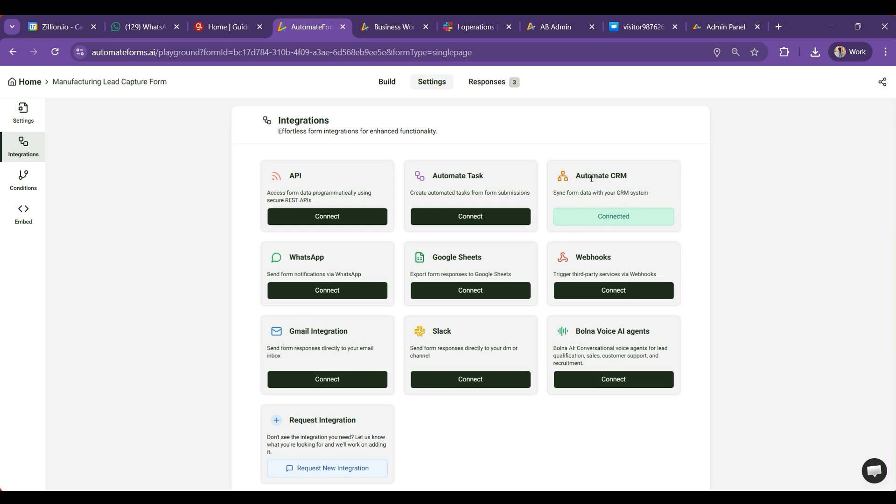
Open the published Manufacturing Lead Capture Form and submit a test response with an expected order quantity of 500-1000.
{"action": "left_click", "coordinate": [385, 84]}
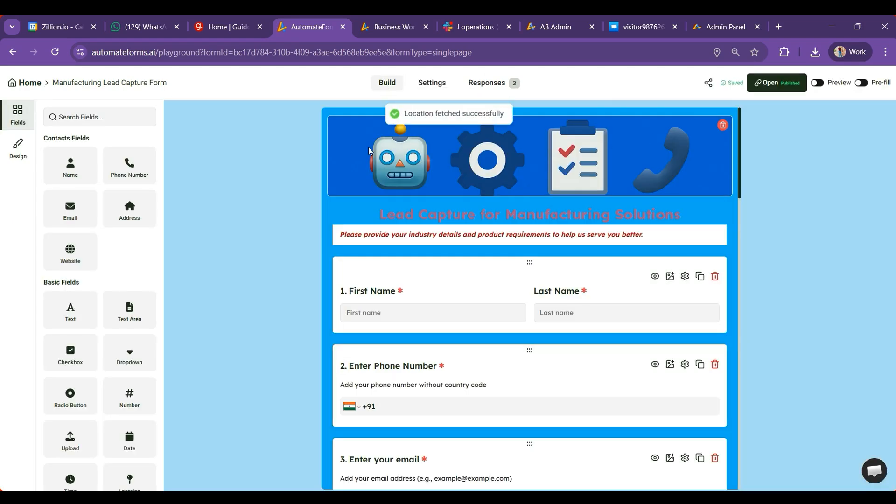
{"action": "left_click", "coordinate": [764, 88]}
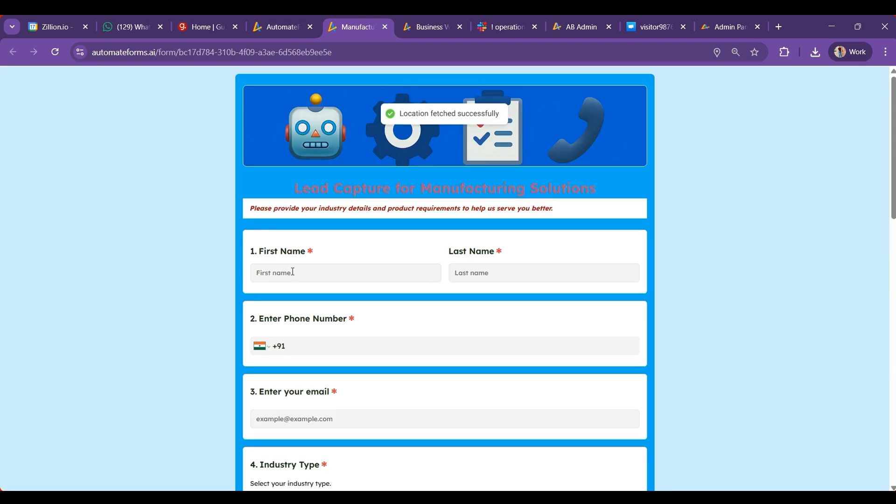
{"action": "scroll", "coordinate": [364, 326], "scroll_direction": "down", "scroll_amount": 20}
{"action": "scroll", "coordinate": [413, 286], "scroll_direction": "up", "scroll_amount": 2}
{"action": "scroll", "coordinate": [415, 285], "scroll_direction": "down", "scroll_amount": 2}
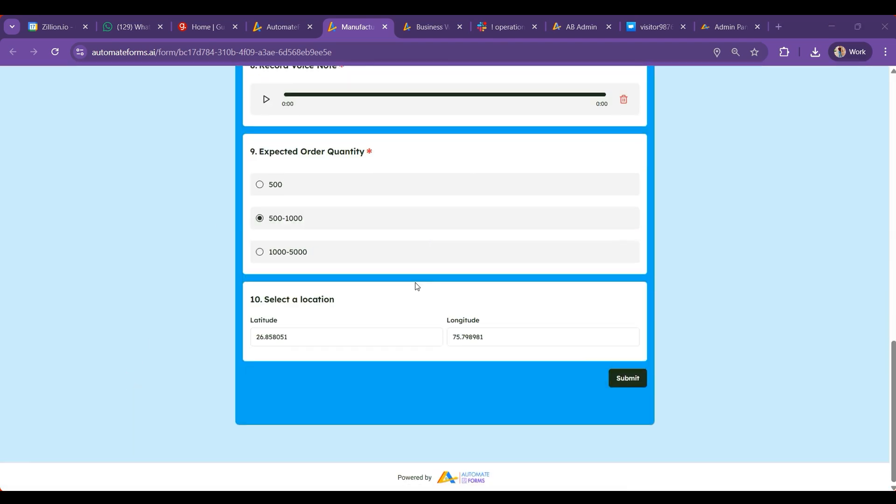
{"action": "left_click", "coordinate": [626, 379]}
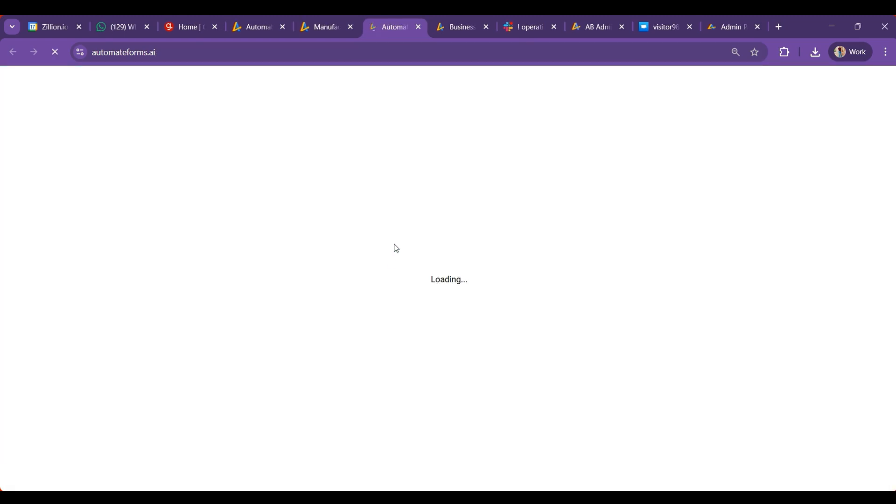
Switch to the Automate Business CRM and check the Suit Manufacturing pipeline's New Order Recieved stage for the submitted lead.
{"action": "left_click", "coordinate": [452, 28]}
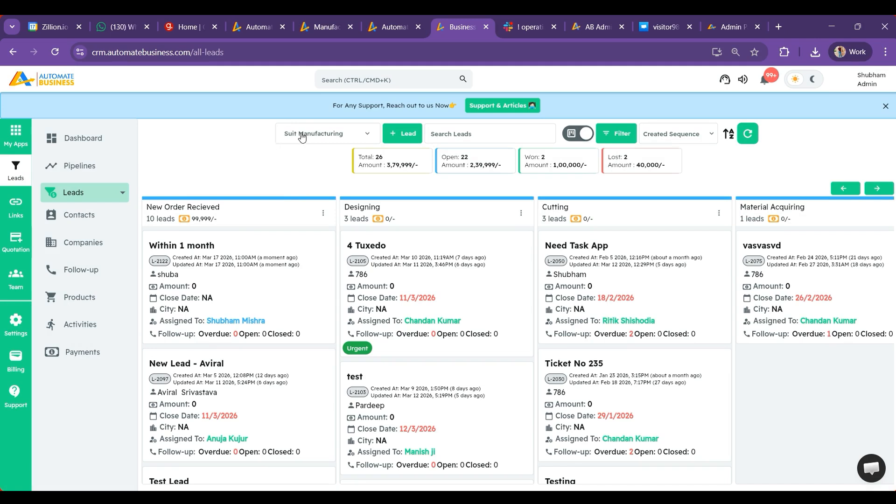
{"action": "mouse_move", "coordinate": [226, 232]}
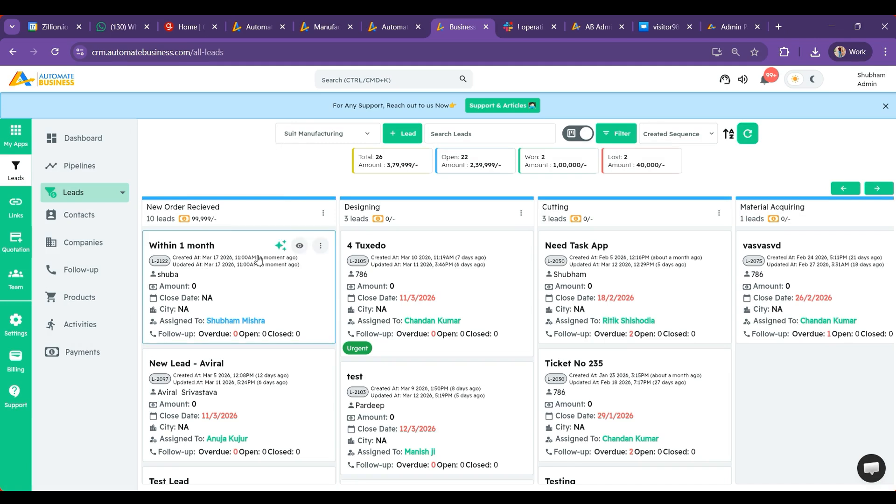